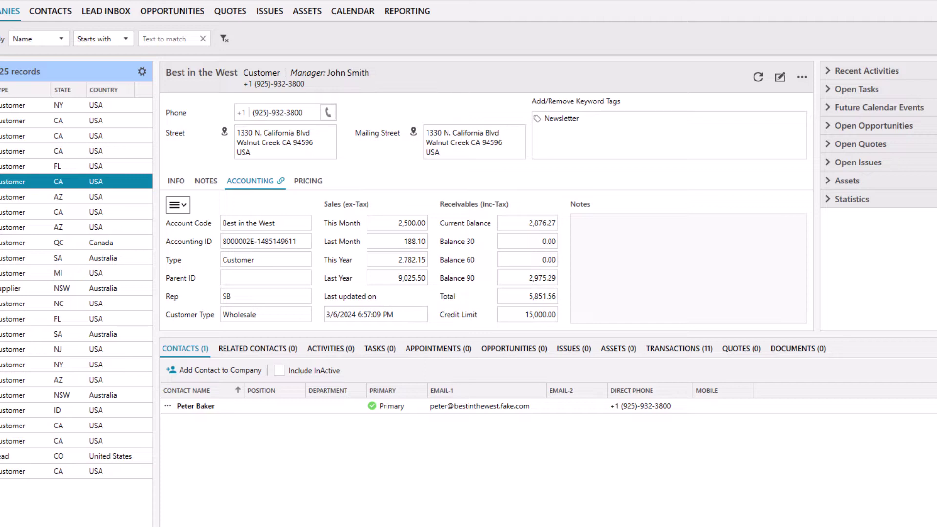
Step: Search for companies whose This Month sales are greater than 100
double_click(365, 227)
left_click(440, 286)
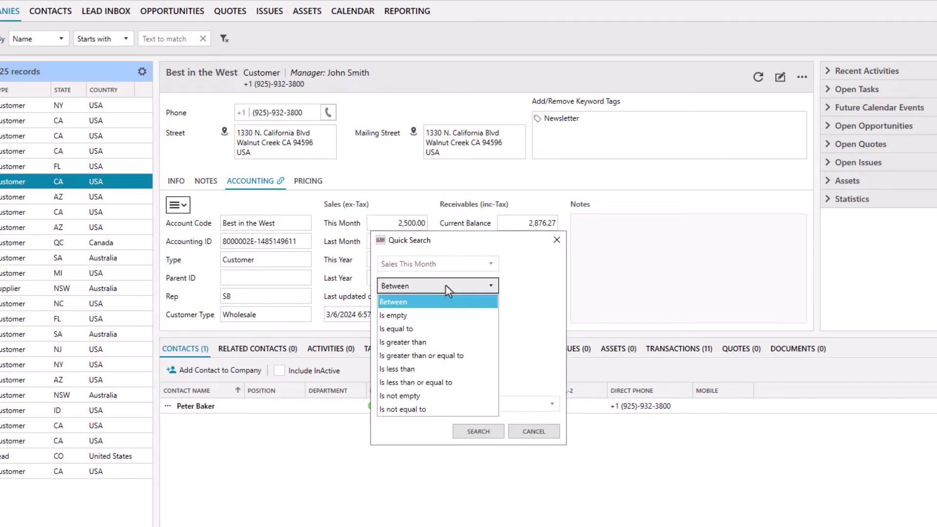
left_click(452, 343)
left_click(406, 310)
type("100")
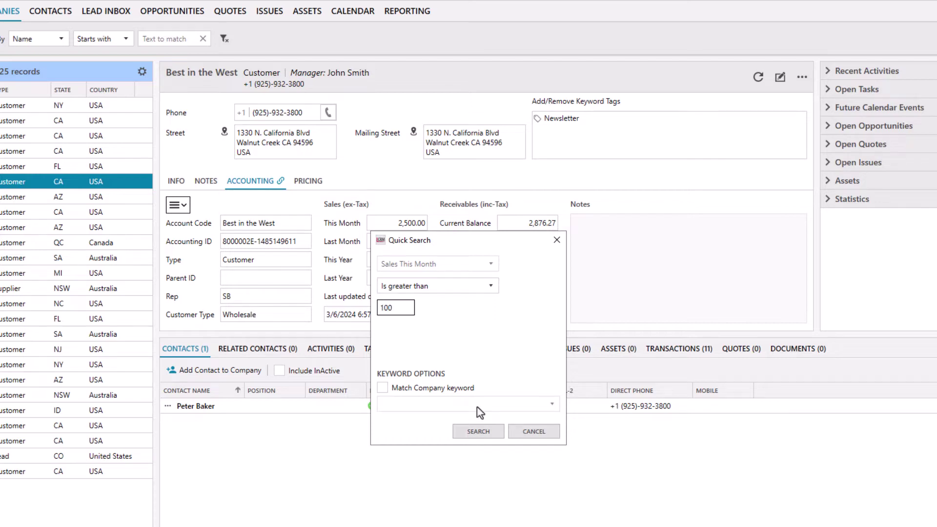
left_click(490, 430)
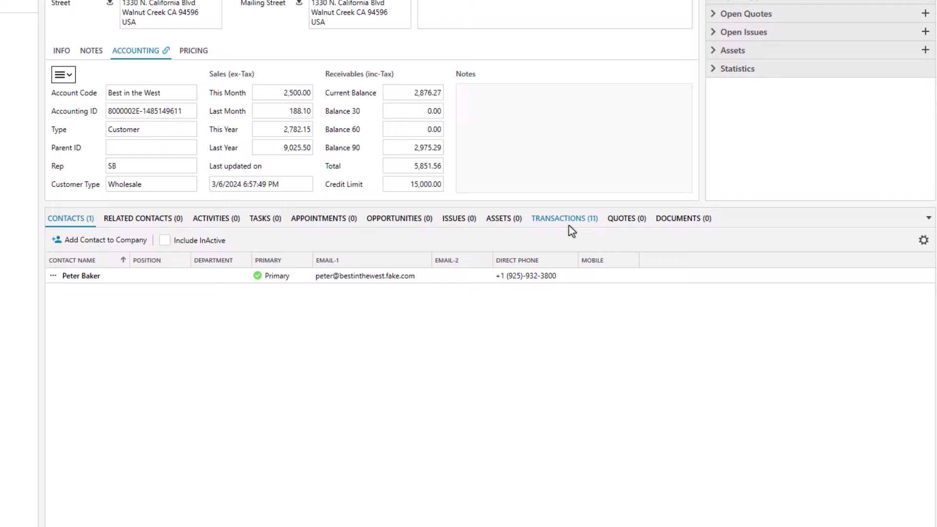
Step: View Best in the West's product sales for all periods, sorted by description
left_click(796, 349)
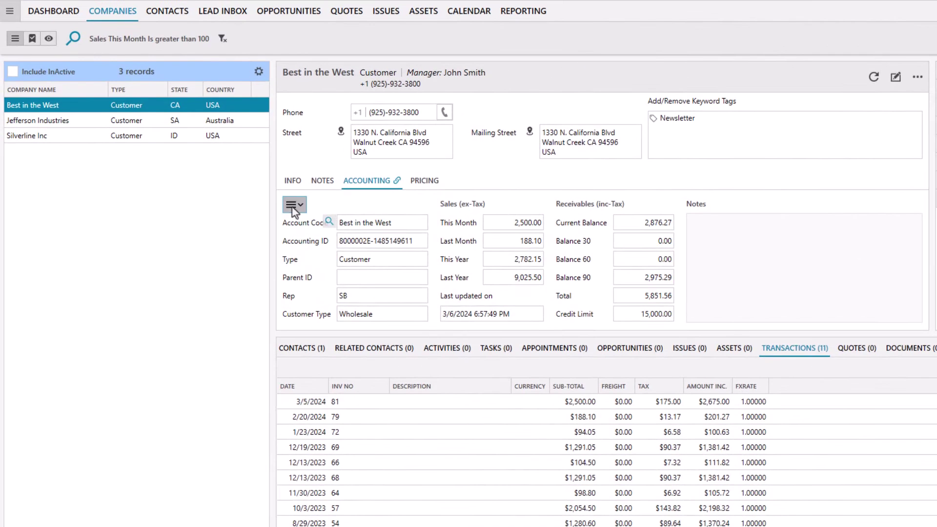
left_click(293, 205)
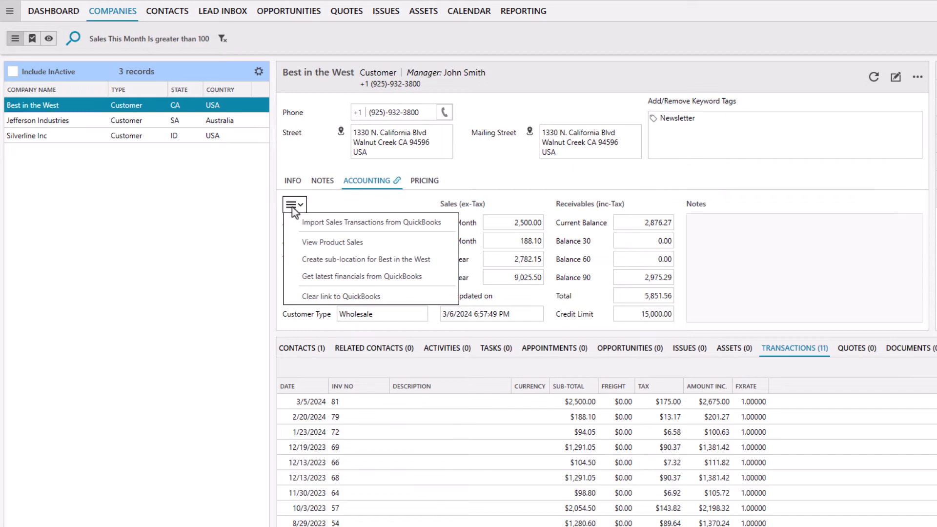
left_click(295, 242)
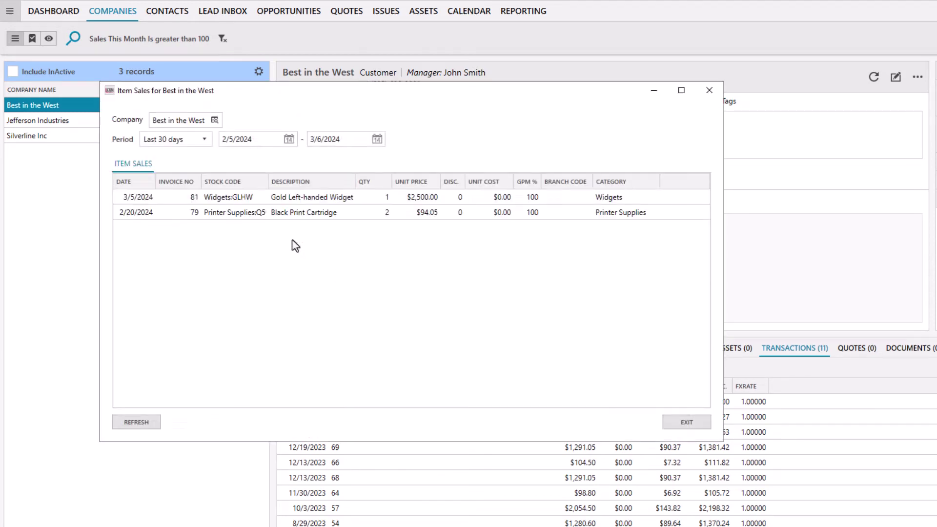
left_click(203, 139)
left_click(198, 154)
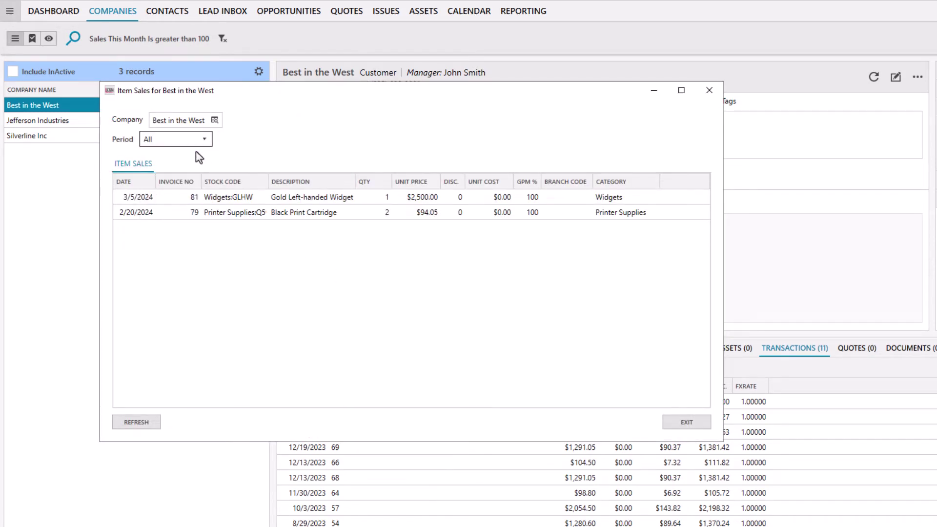
left_click(338, 182)
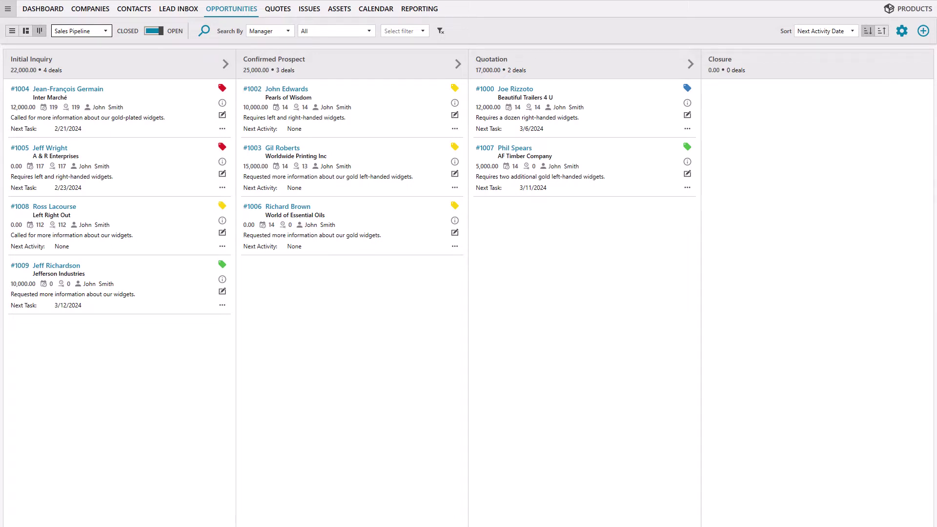
Step: Check the pipeline list, then drag deal #1006 into the Quotation column, which then holds 3 deals
left_click(106, 32)
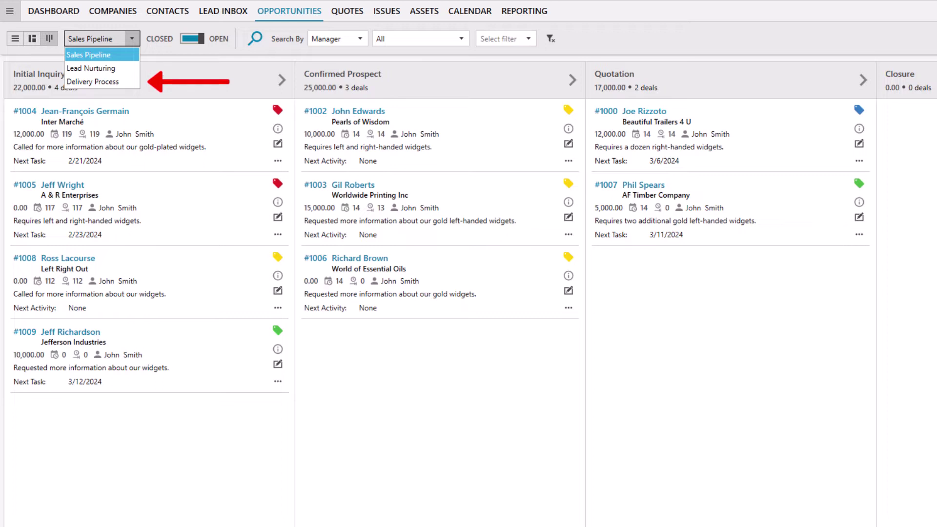
key("Escape")
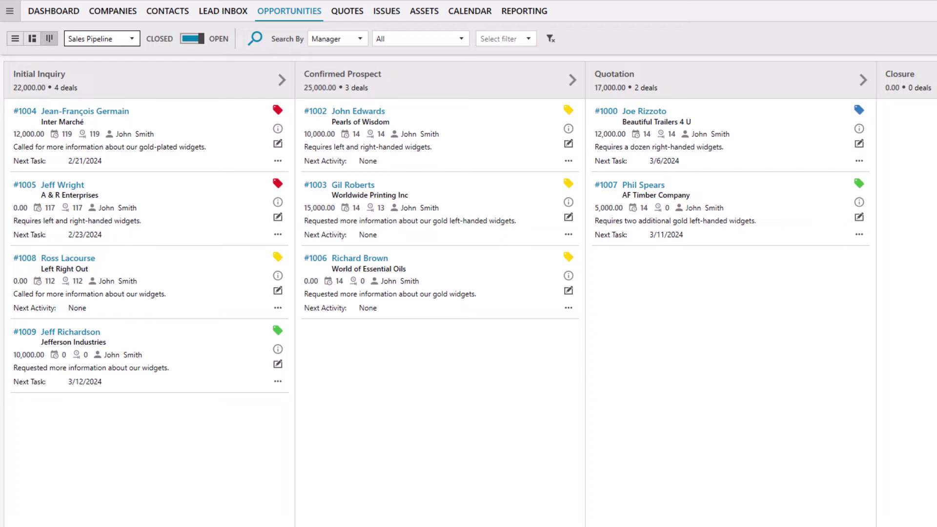
left_click_drag(397, 312, 609, 337)
left_click_drag(371, 332, 371, 333)
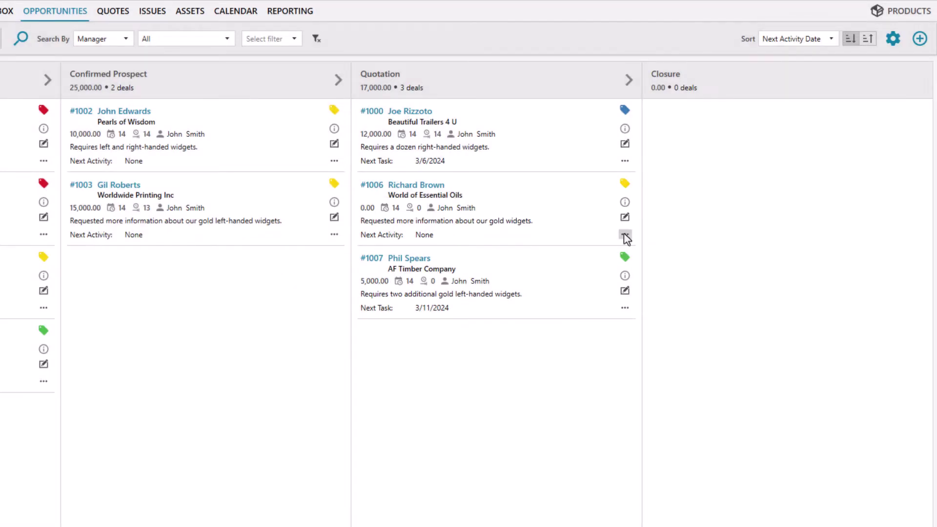
Step: Schedule a task on deal #1006 to create a sales quote and send it to the contact
left_click(625, 234)
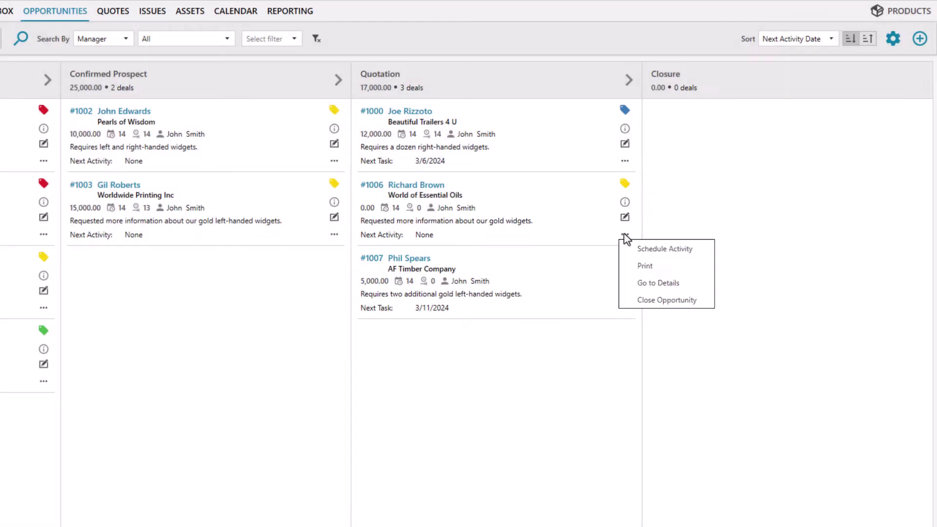
left_click(664, 249)
left_click(387, 158)
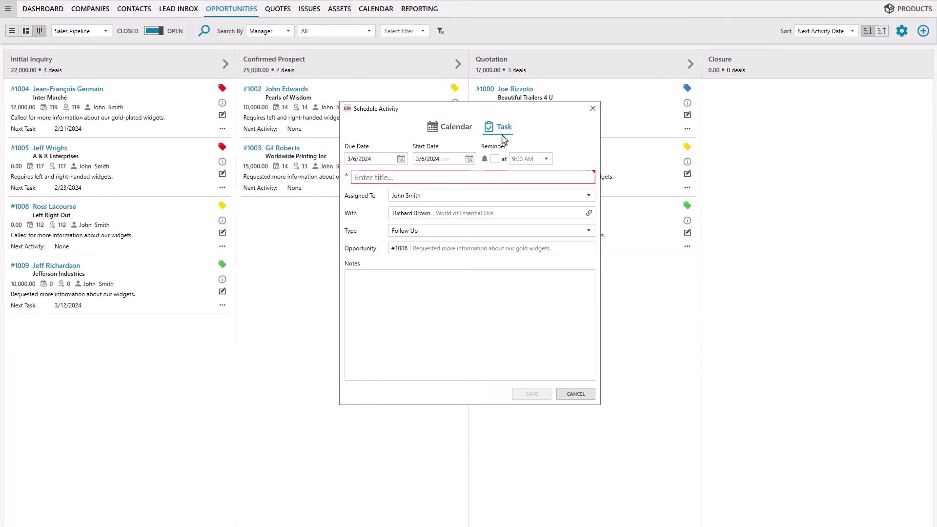
left_click(509, 176)
type("Create a sales quote and send it to Richard.")
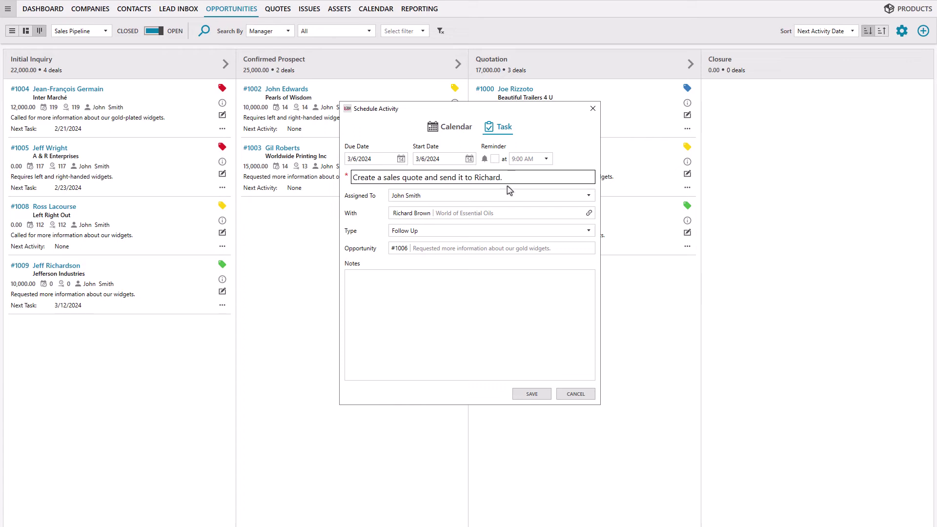
left_click(550, 395)
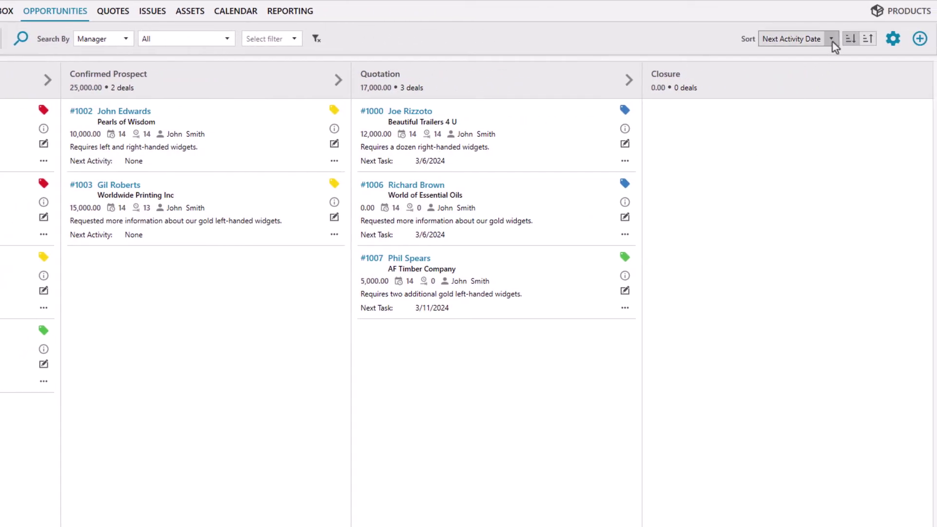
left_click(832, 40)
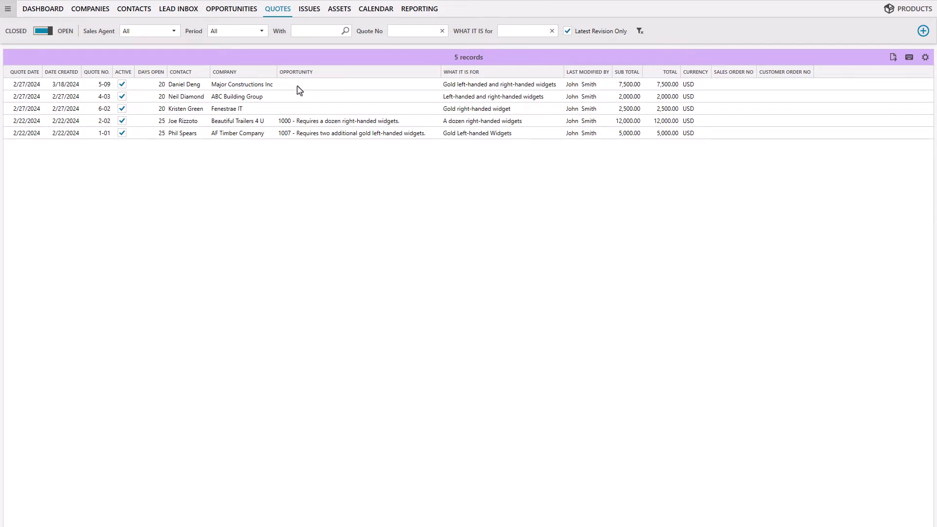
Step: Start a World of Essential Oils quote from the Major Constructions Inc quote, first line quantity 1
right_click(297, 84)
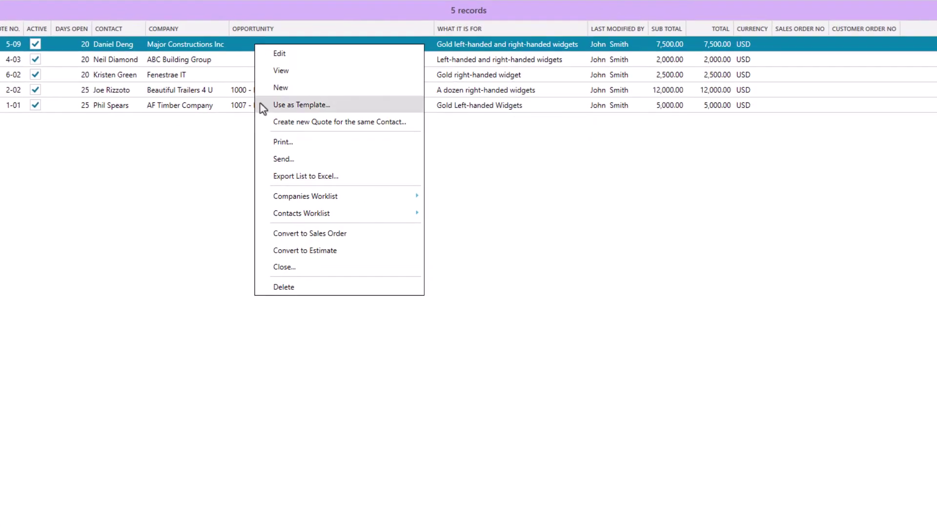
left_click(262, 105)
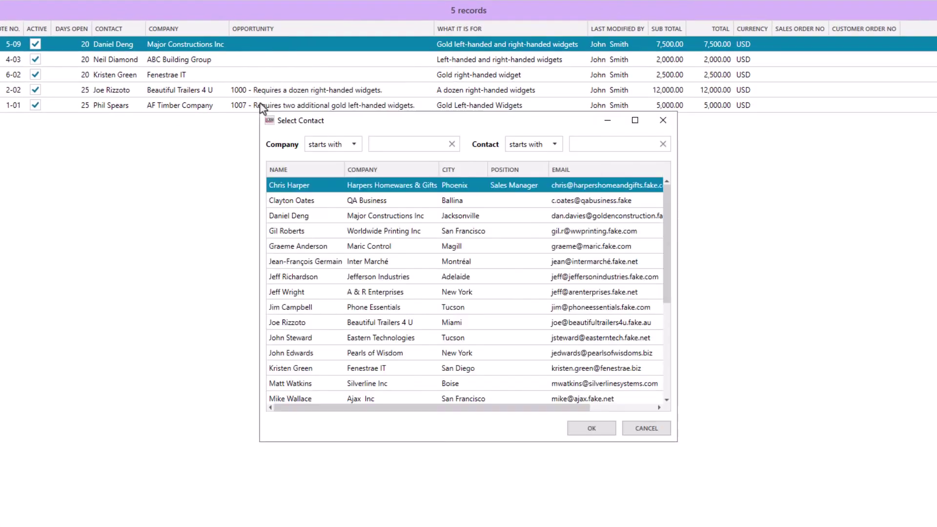
left_click(399, 143)
type("World")
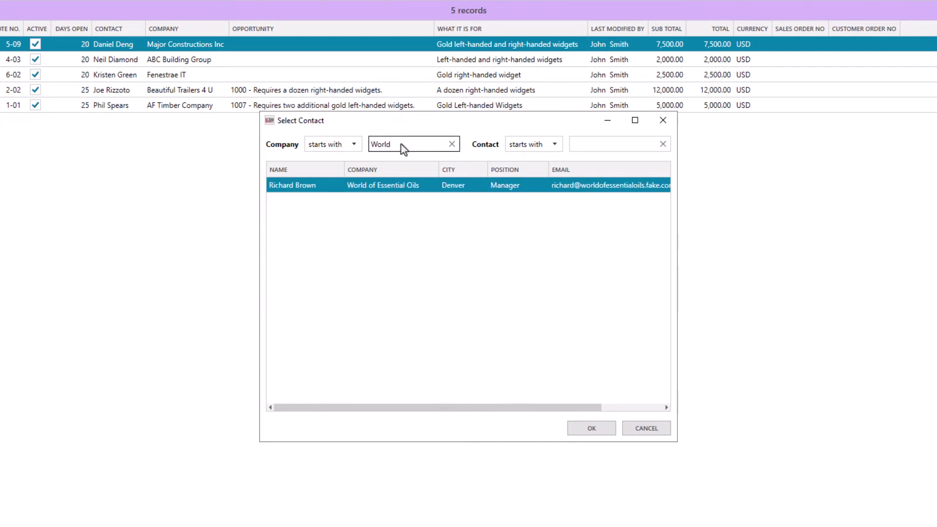
left_click(603, 429)
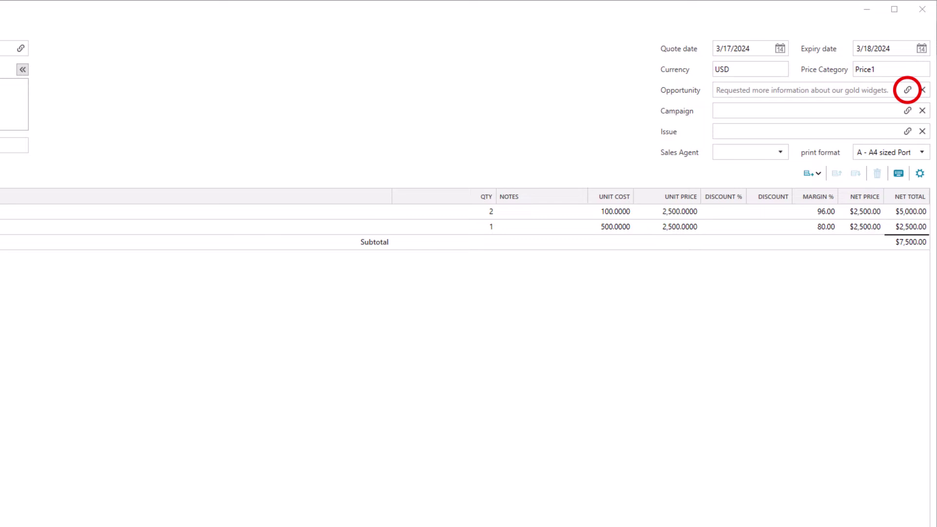
left_click(456, 215)
type("1")
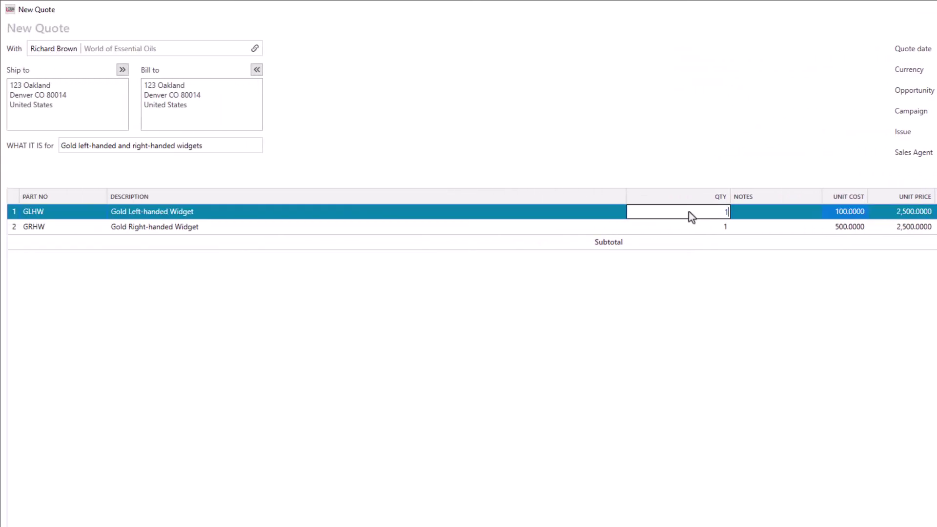
key("Return")
Step: Insert a heading named 'Optional' below the subtotal line
right_click(690, 247)
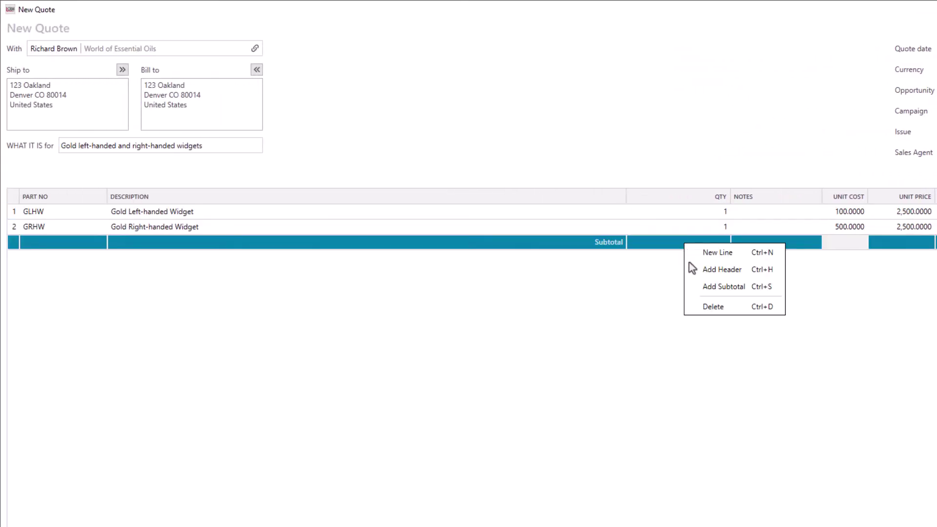
left_click(690, 268)
left_click(324, 257)
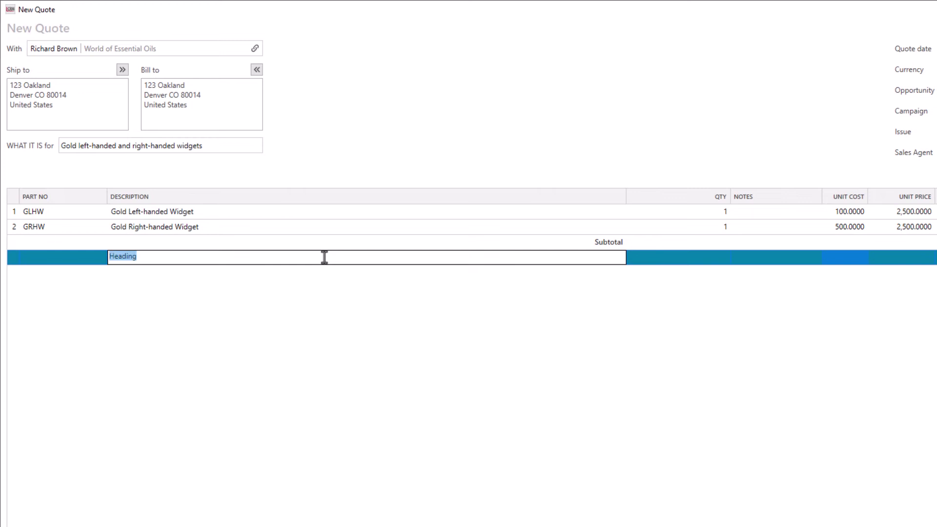
type("Optional")
key("Return")
Step: Add a part LHW line under the Optional heading and mark it optional
right_click(325, 259)
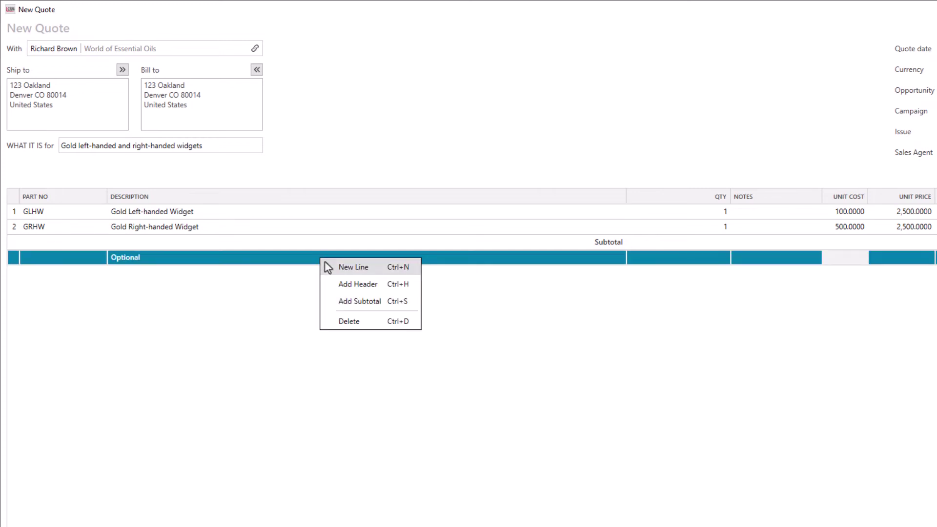
left_click(328, 267)
left_click(101, 273)
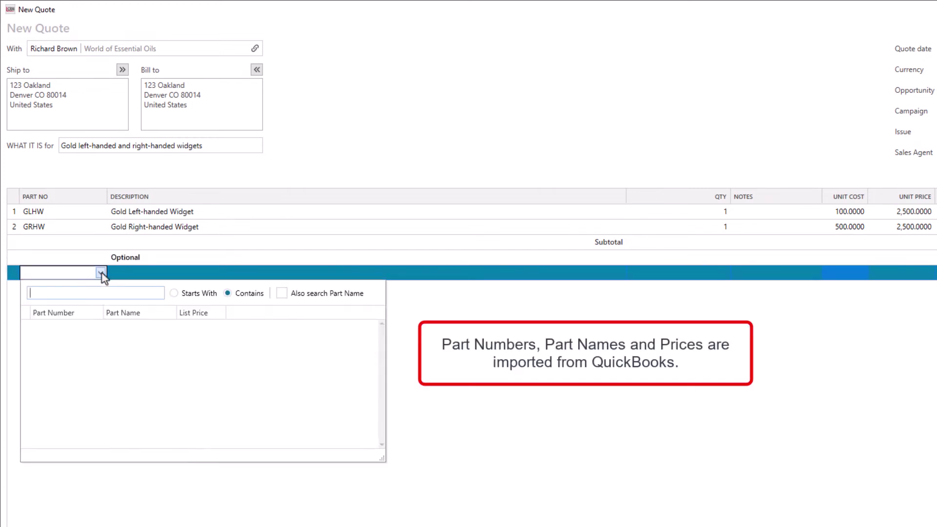
type("lhw")
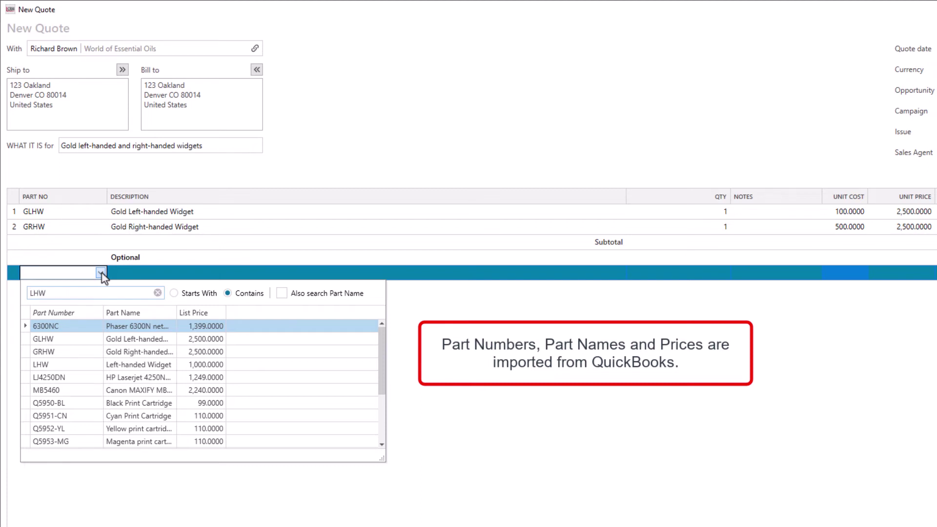
left_click(81, 339)
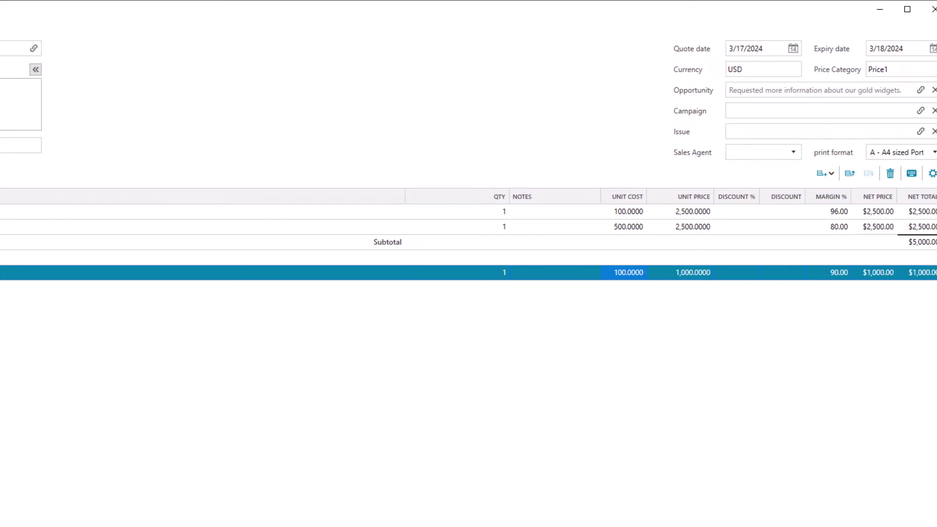
right_click(218, 275)
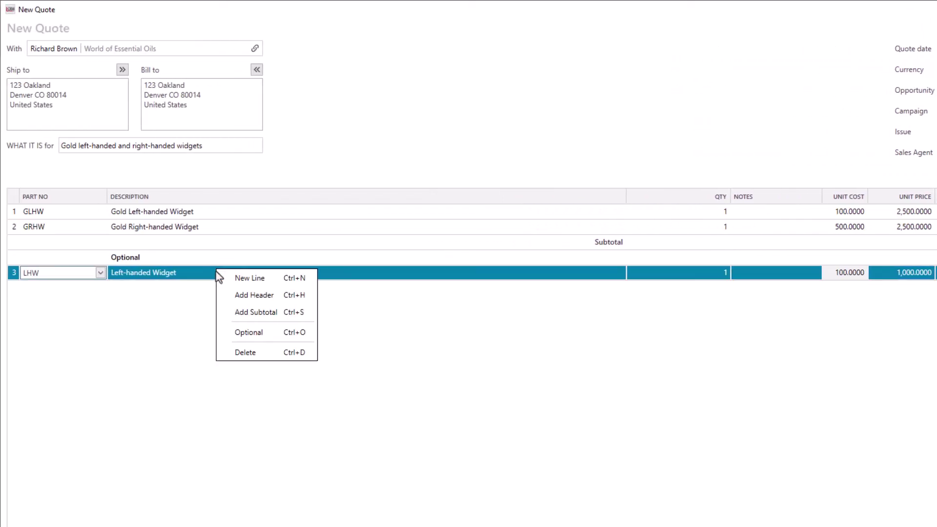
left_click(225, 333)
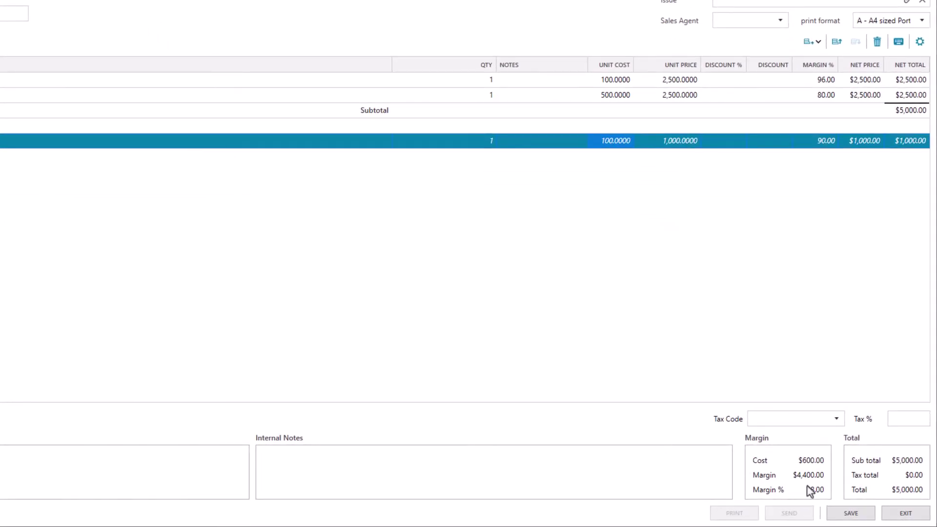
Step: Save the quote, delete the LHW line and Optional heading, then save it as revision 18-02
left_click(866, 512)
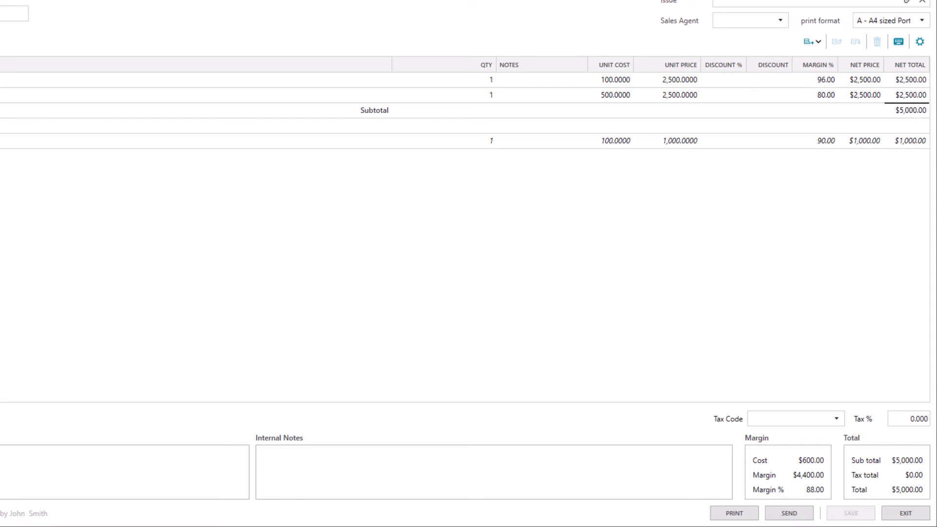
right_click(719, 142)
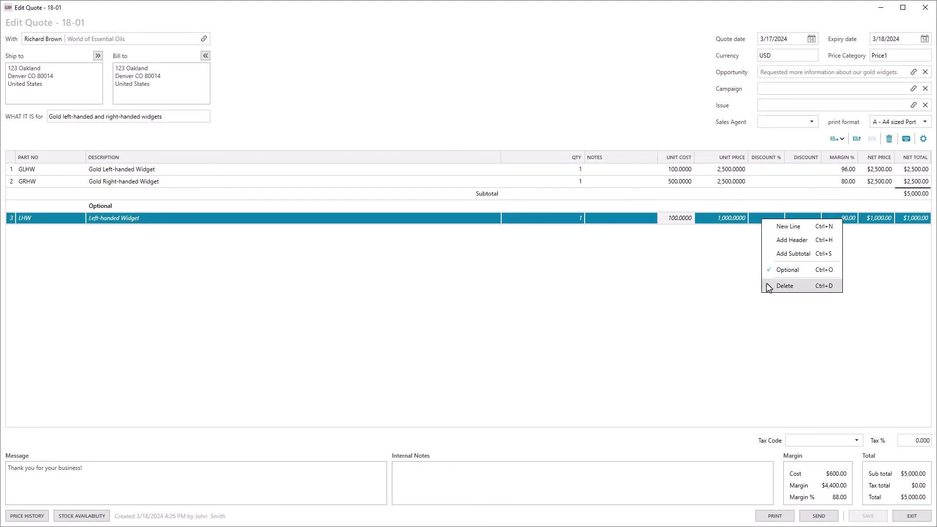
left_click(785, 286)
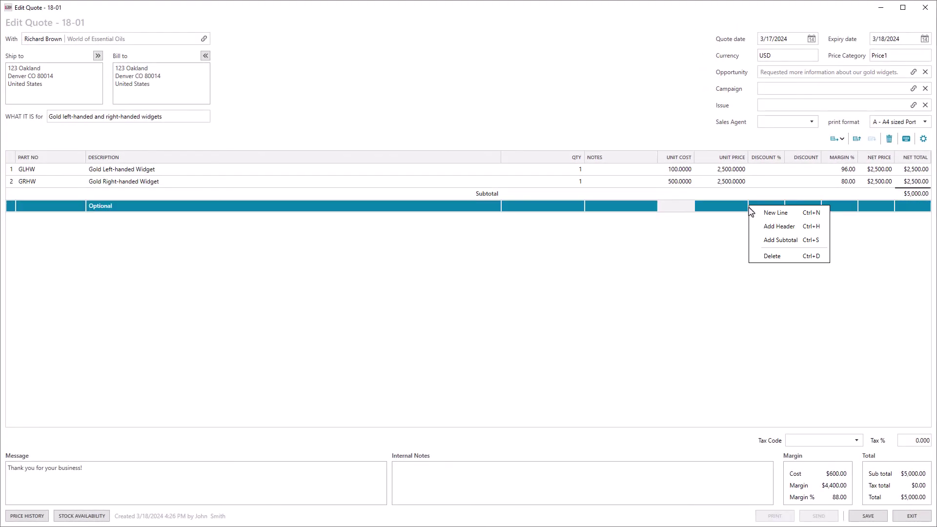
left_click(757, 257)
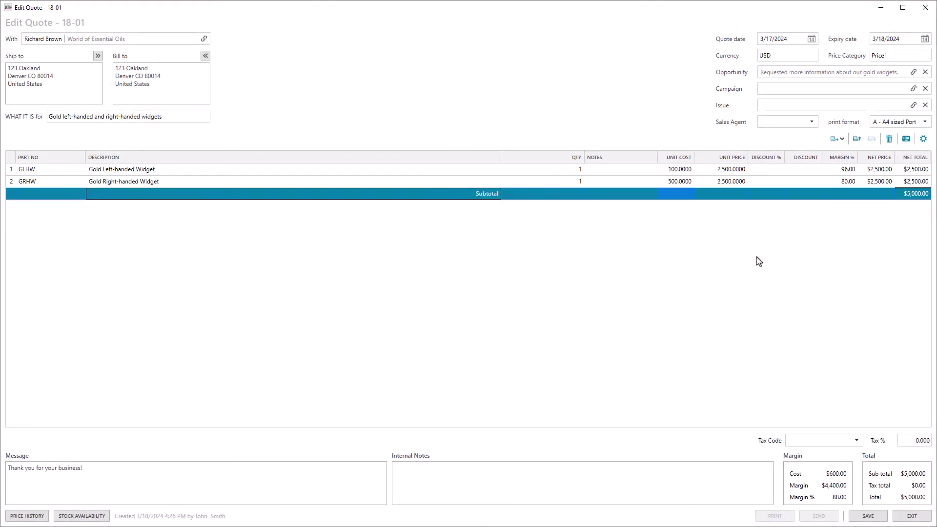
left_click(881, 517)
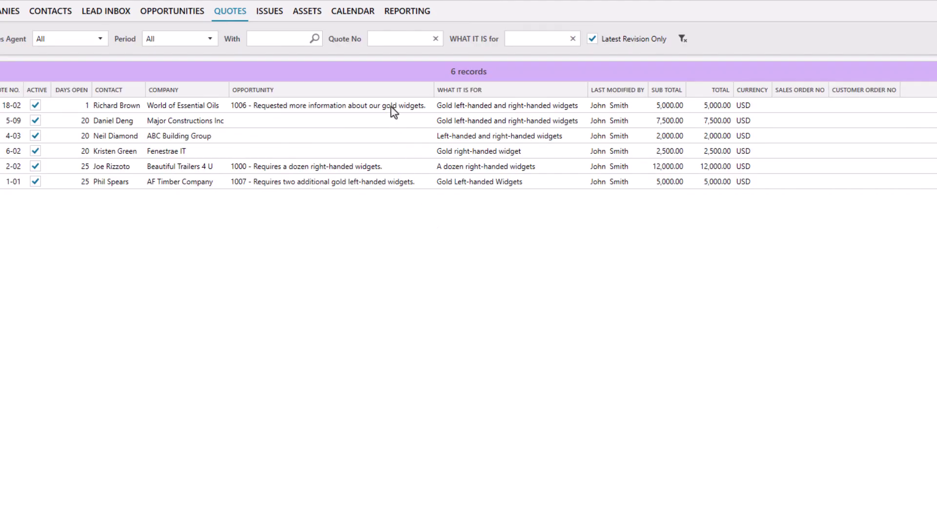
Step: Close quote 18-02 as won
right_click(390, 108)
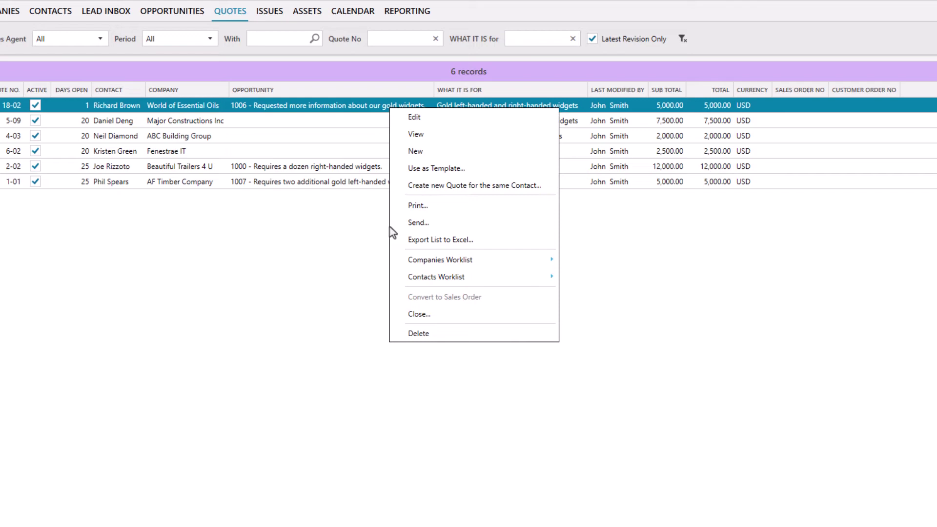
left_click(394, 314)
left_click(508, 379)
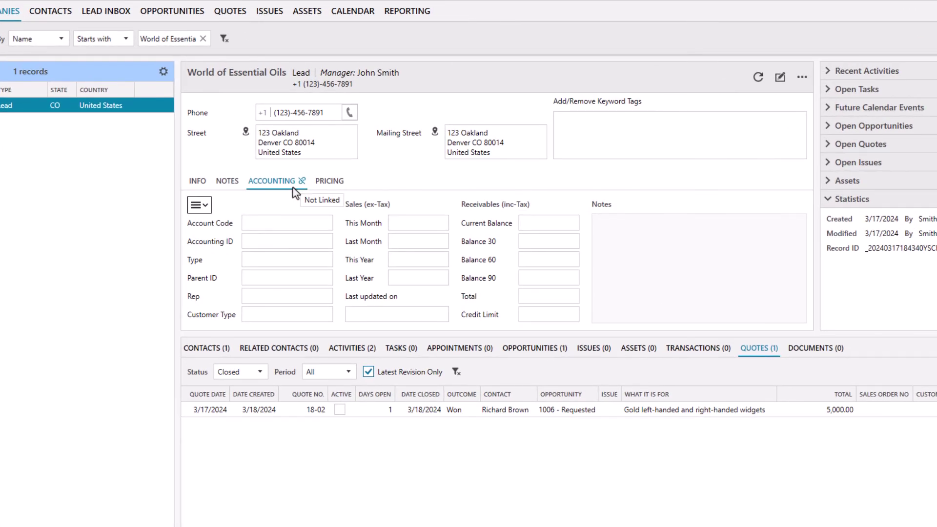
Step: Create a new QuickBooks customer for World of Essential Oils with a sales person assigned
left_click(198, 205)
left_click(197, 221)
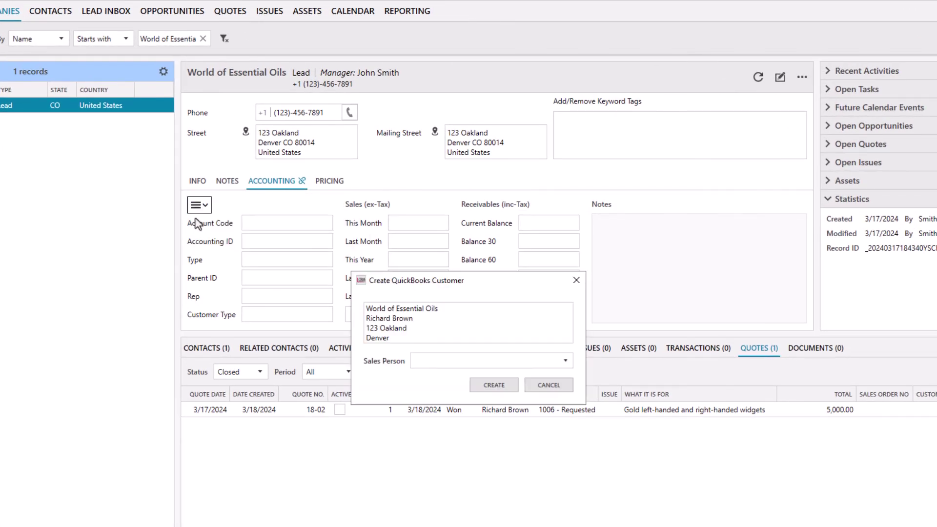
left_click(447, 362)
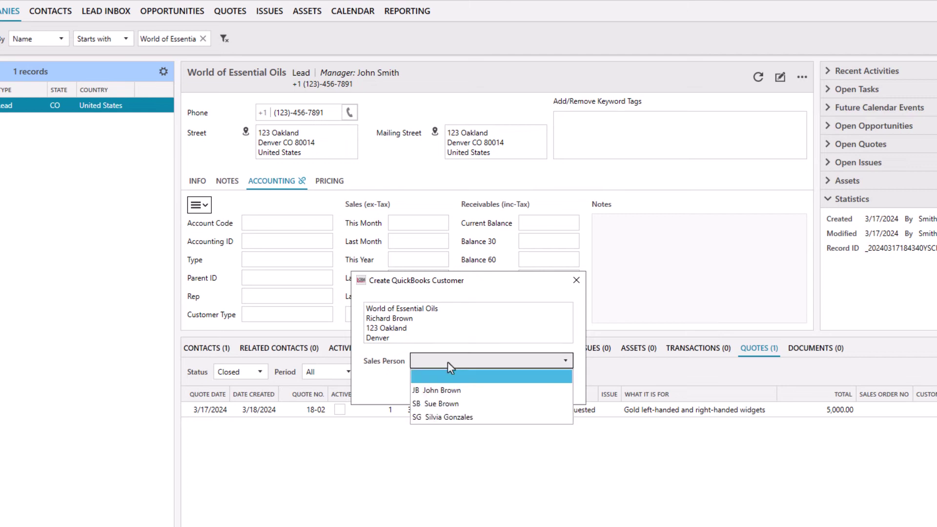
left_click(452, 390)
left_click(486, 387)
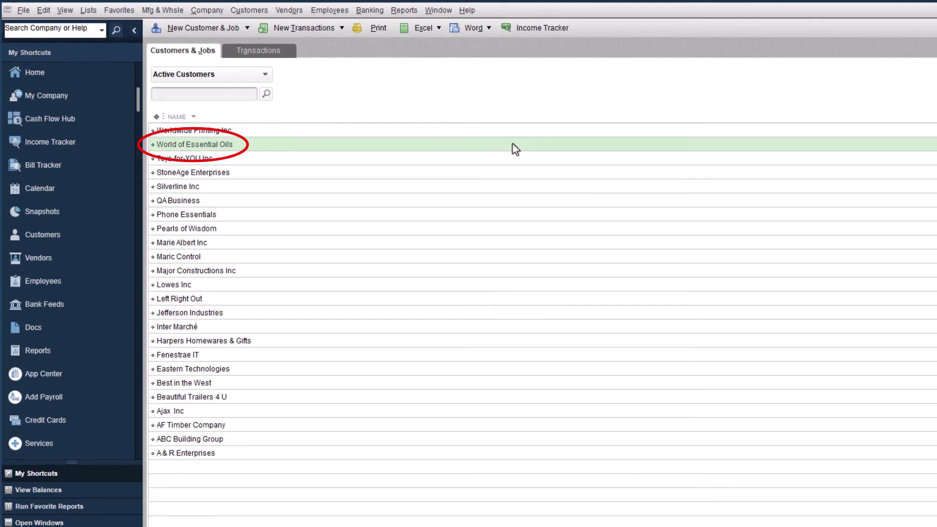
left_click(413, 119)
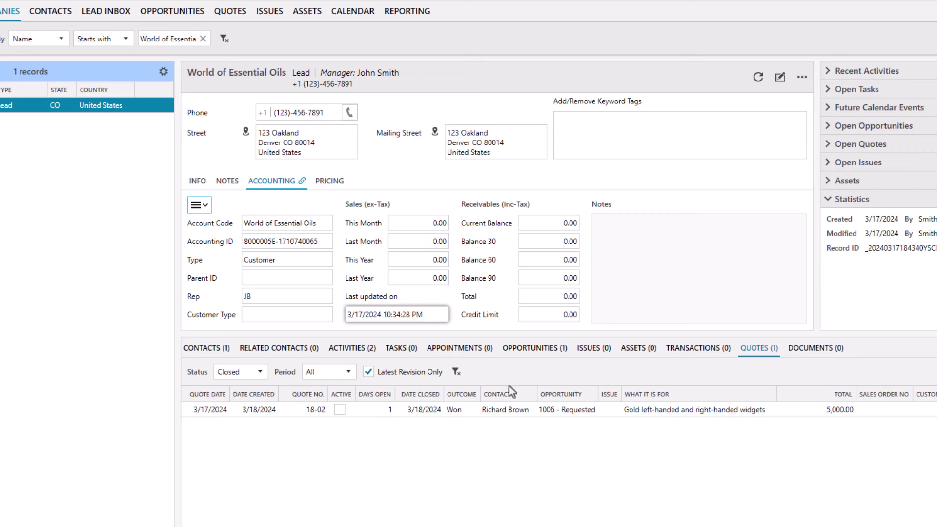
Step: Convert quote 18-02 into a QuickBooks sales order, entering the customer order number
right_click(608, 411)
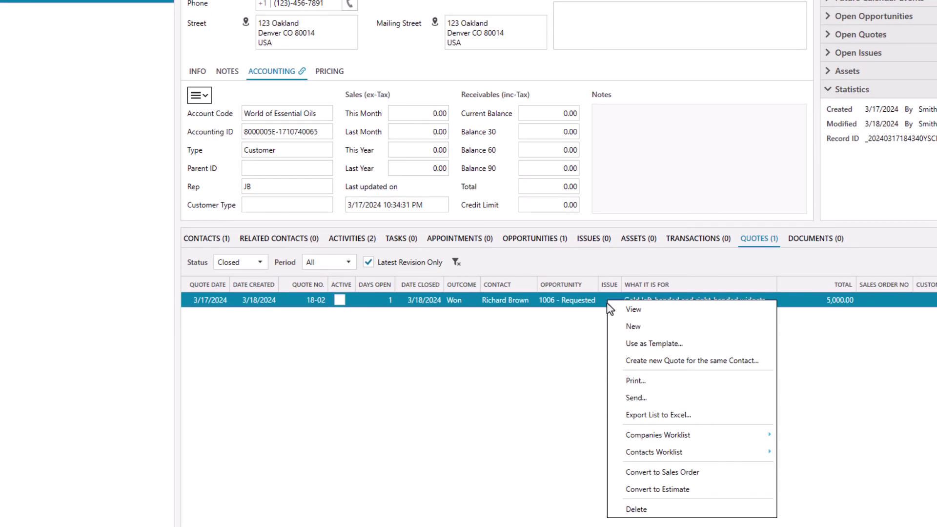
left_click(613, 472)
left_click(507, 242)
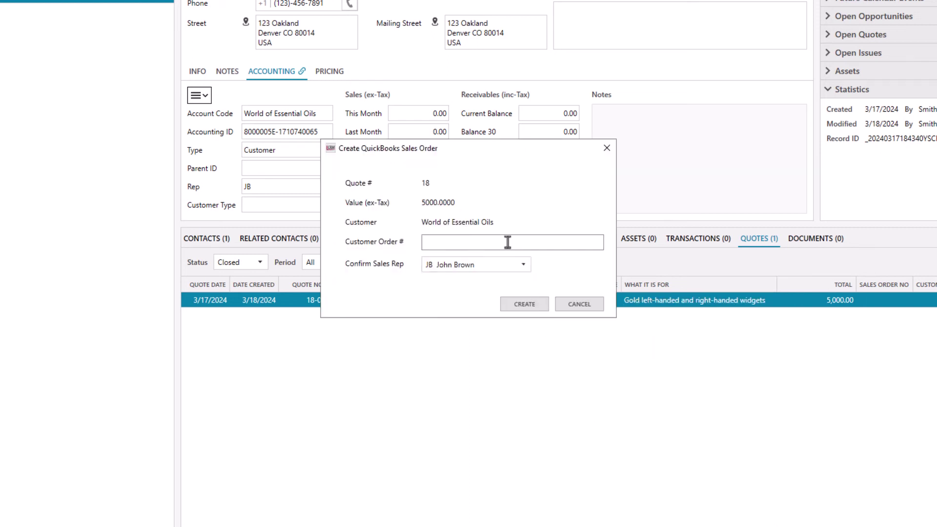
type("123)-")
type("456-7")
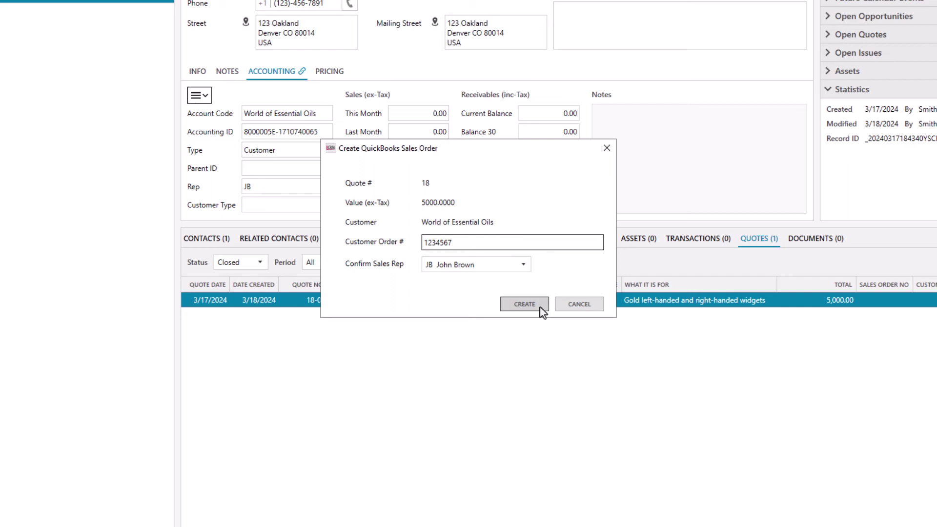
left_click(540, 308)
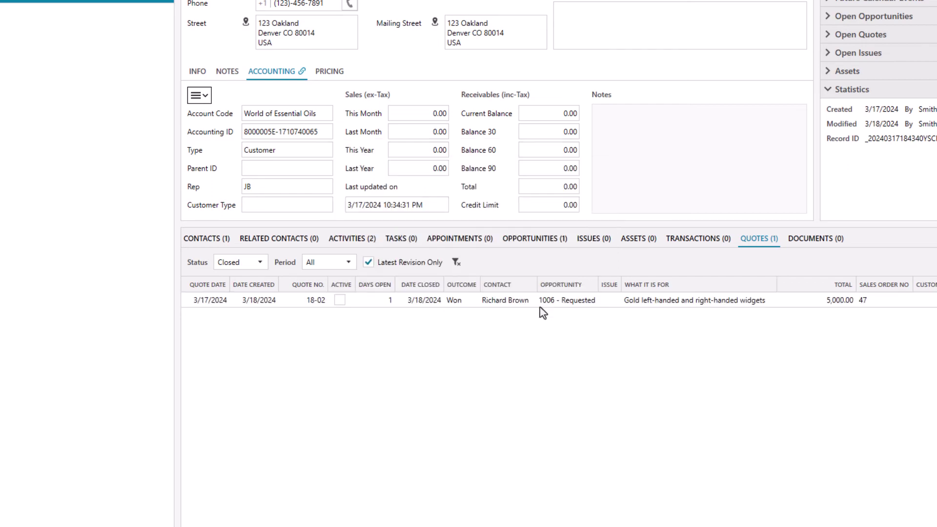